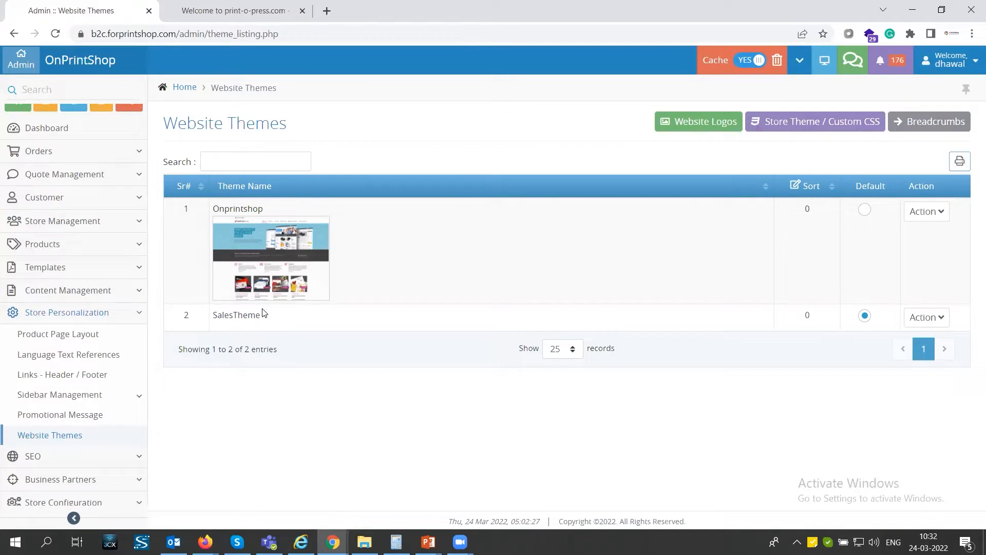
Open the Website Logos page and look through the logos listed for each store.
left_click(691, 123)
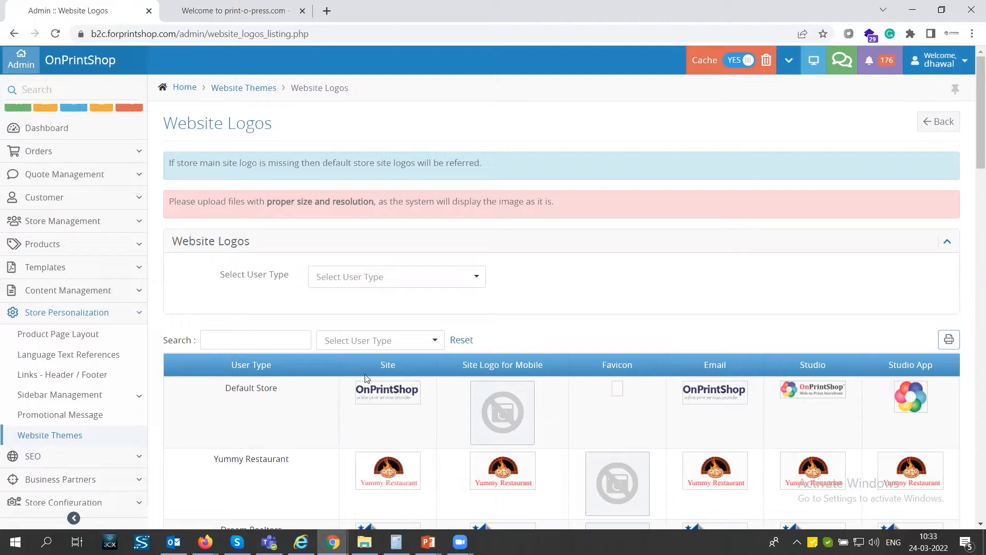
scroll(364, 398, "down", 2)
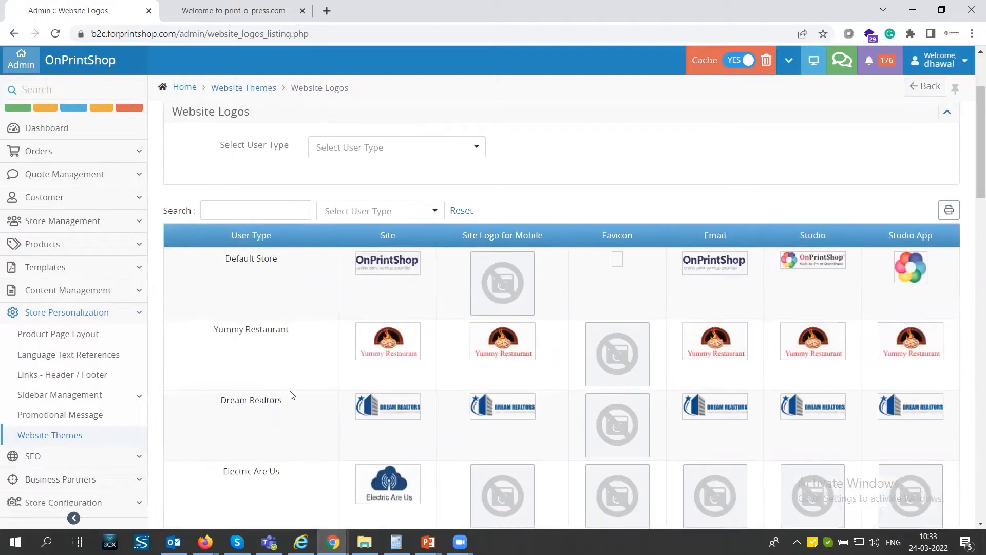
scroll(290, 394, "down", 4)
scroll(290, 393, "up", 6)
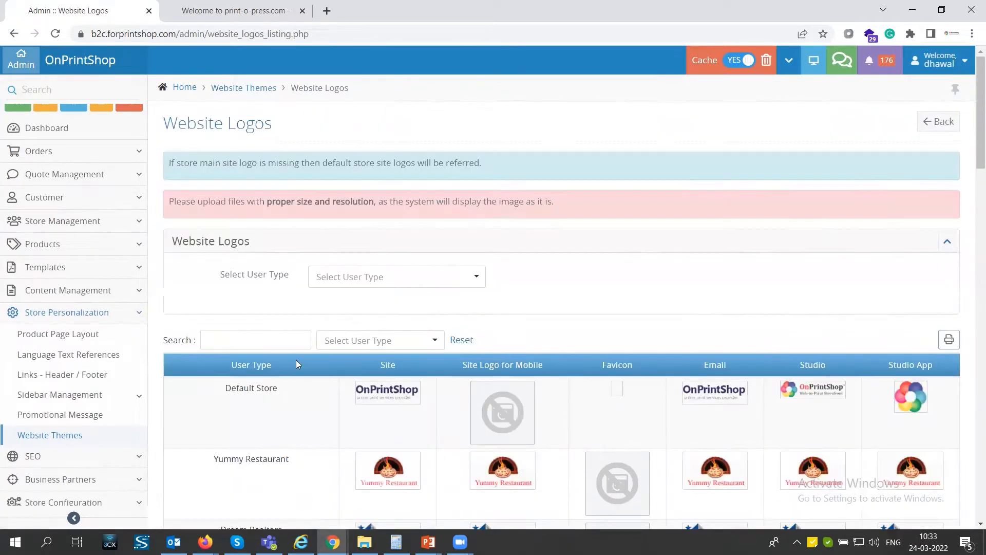
Select Default Store as the user type, review its logo upload options, and return to the Website Themes list.
left_click(353, 277)
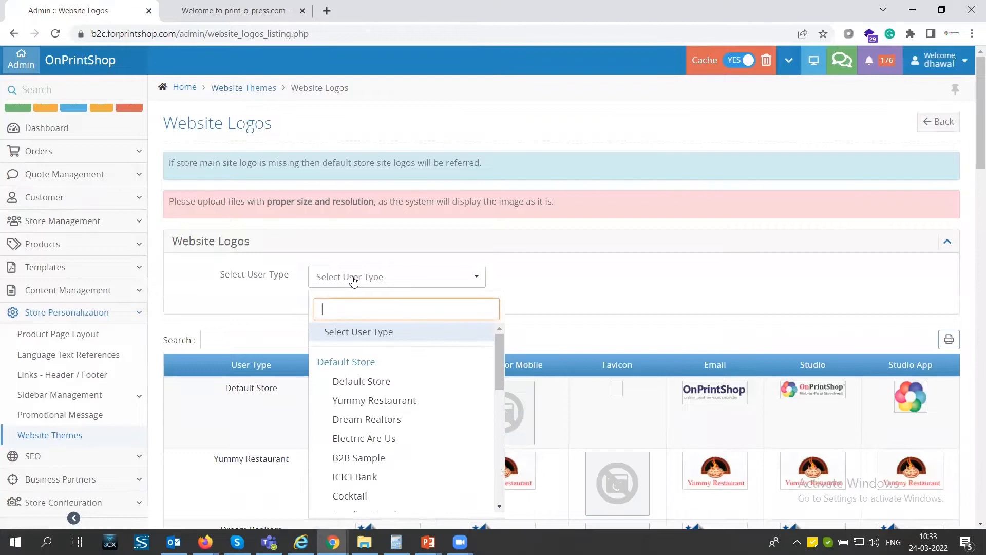
left_click(361, 381)
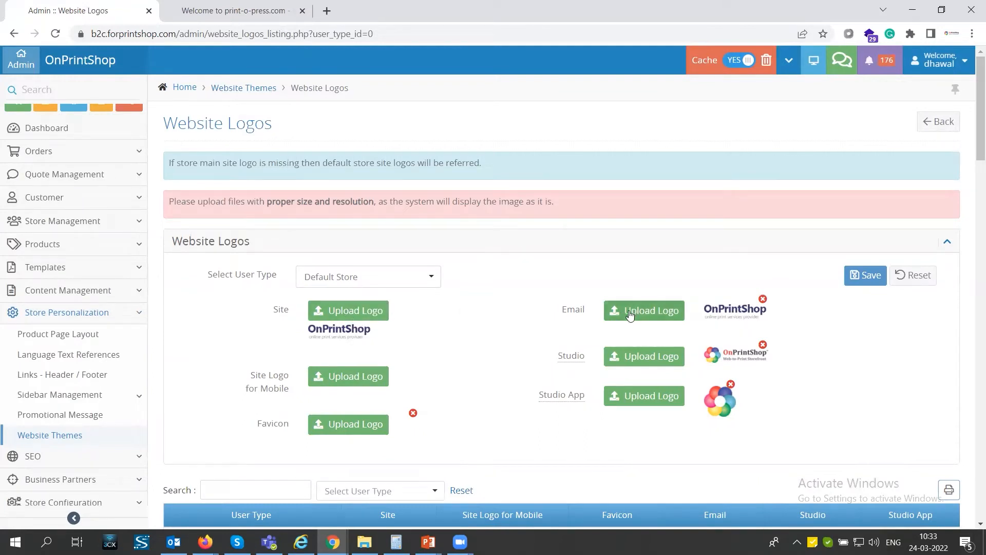
scroll(480, 386, "down", 2)
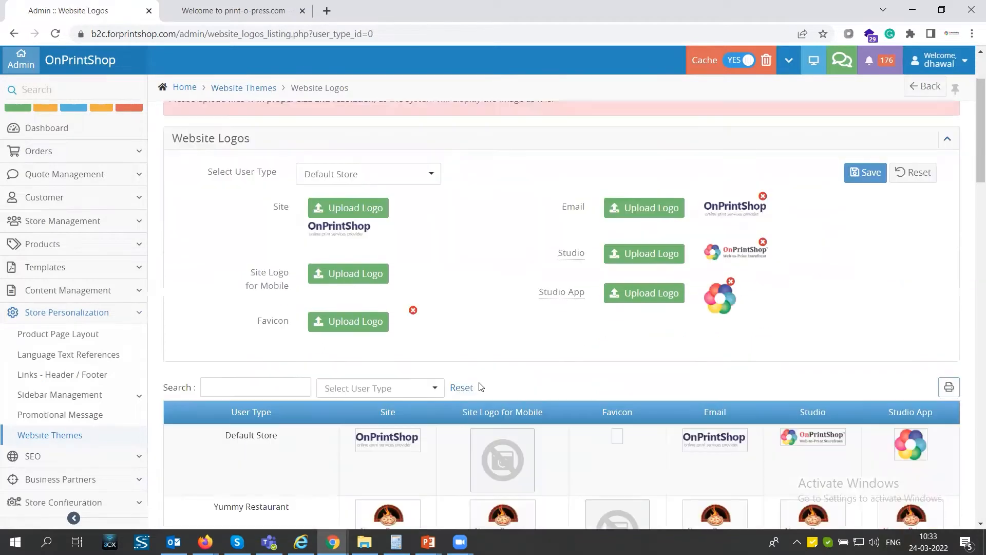
scroll(481, 386, "down", 1)
scroll(480, 382, "up", 3)
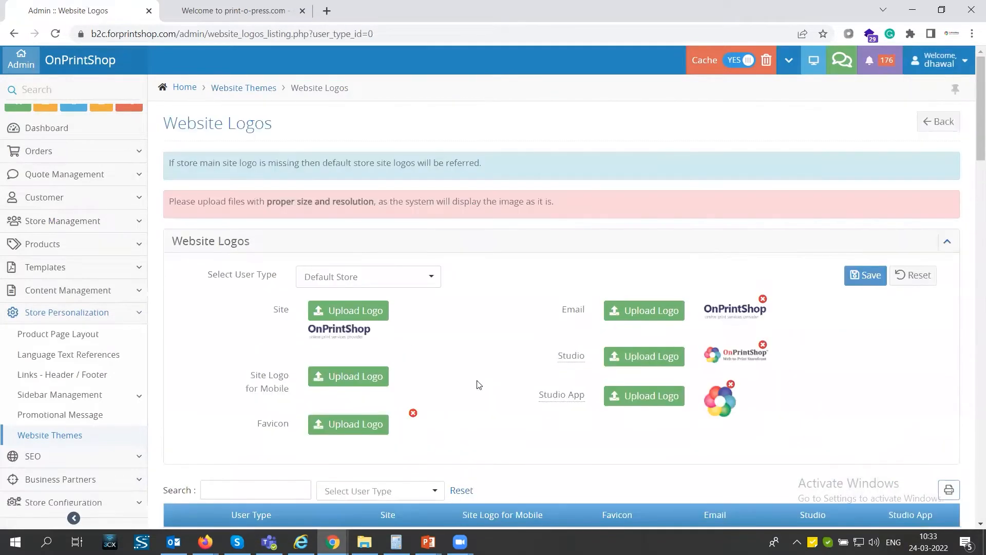
left_click(938, 121)
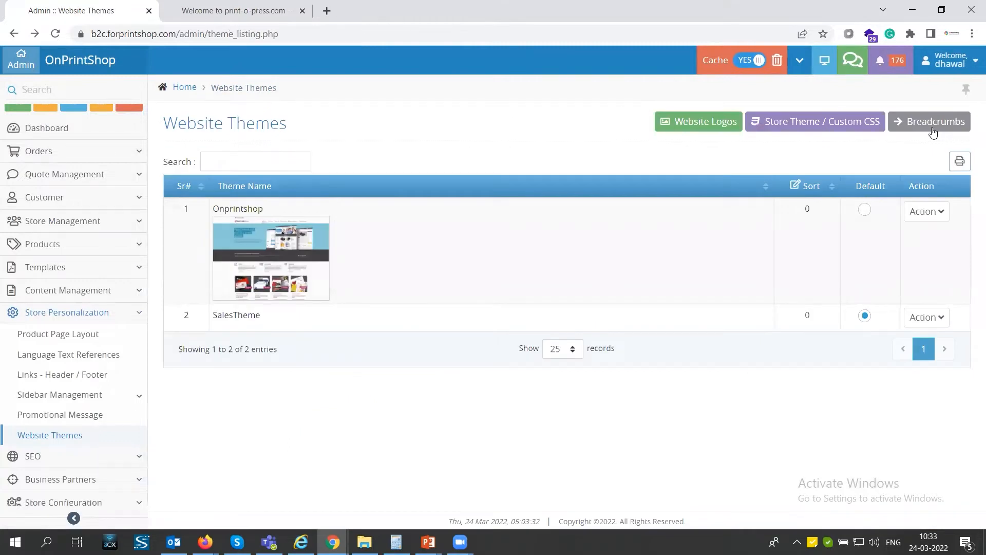
Review the store theme's default CSS, Custom CSS editor and Custom JS editor, and return to the Website Themes list.
left_click(819, 125)
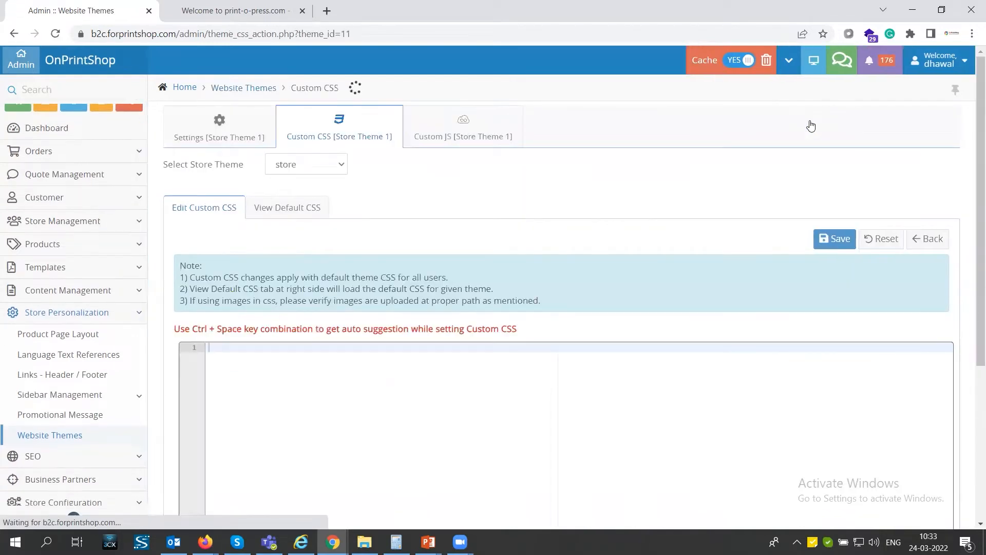
left_click(290, 212)
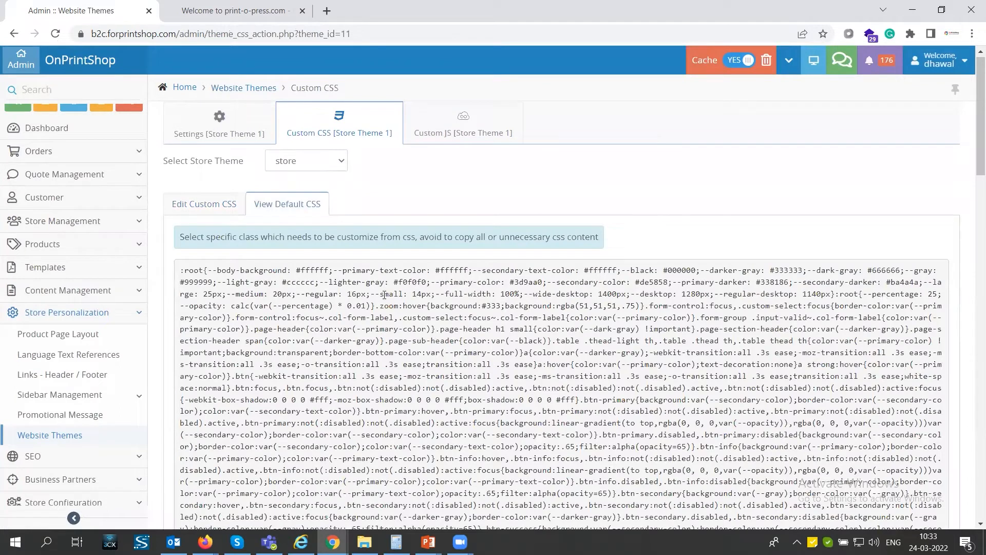
scroll(384, 295, "down", 2)
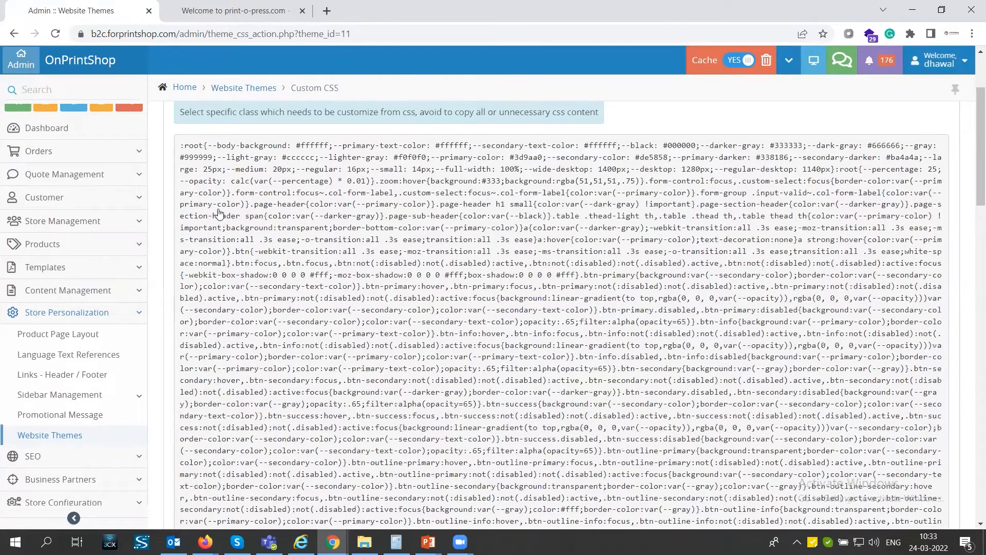
scroll(219, 213, "up", 2)
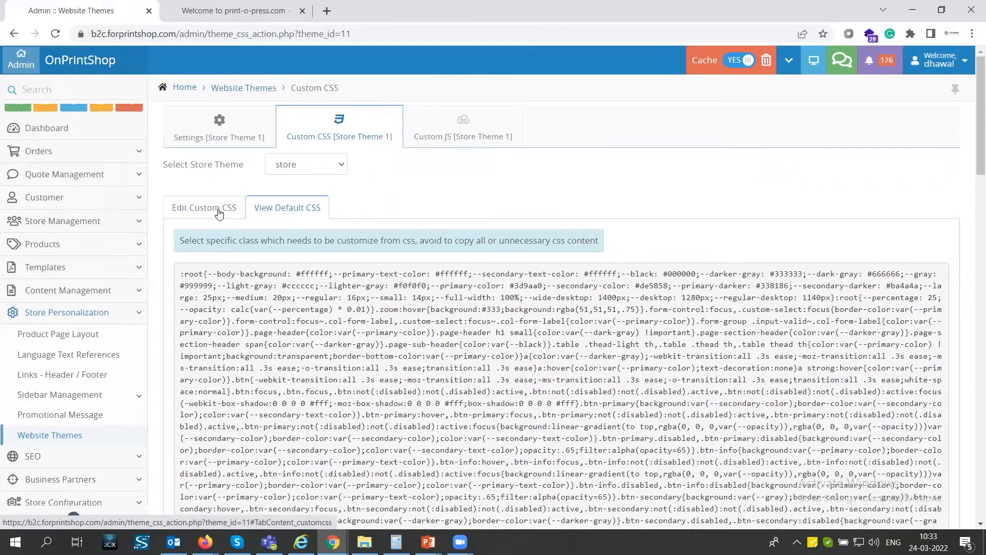
left_click(218, 211)
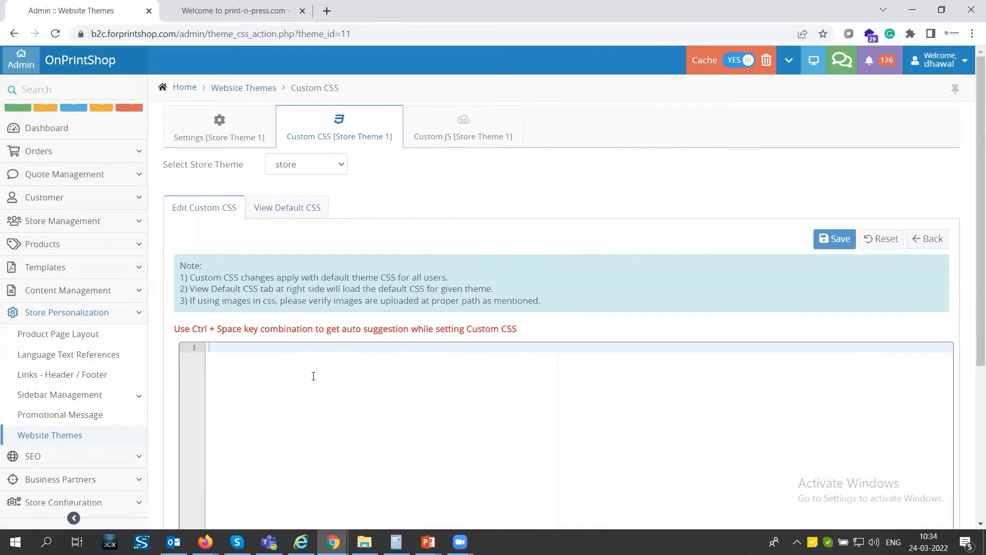
left_click(463, 135)
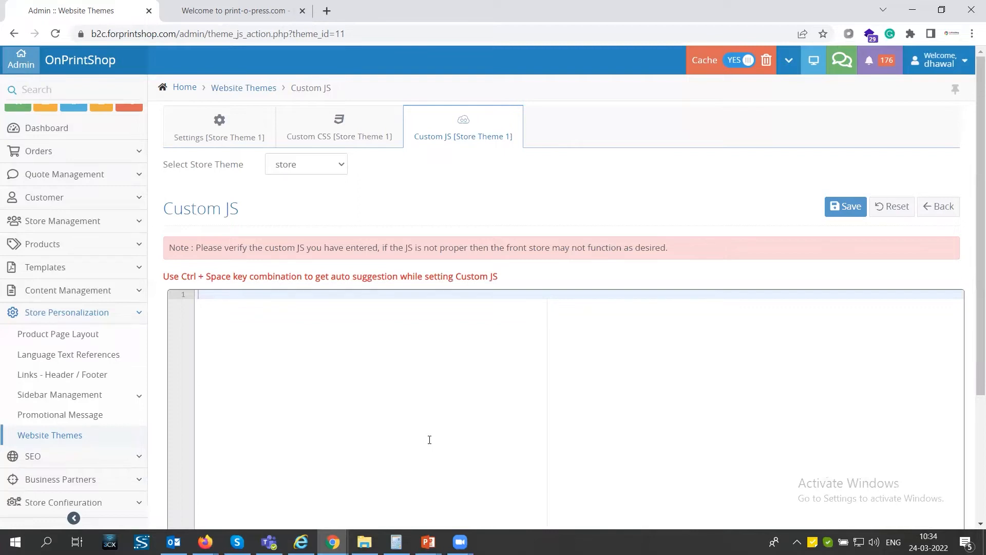
left_click(941, 207)
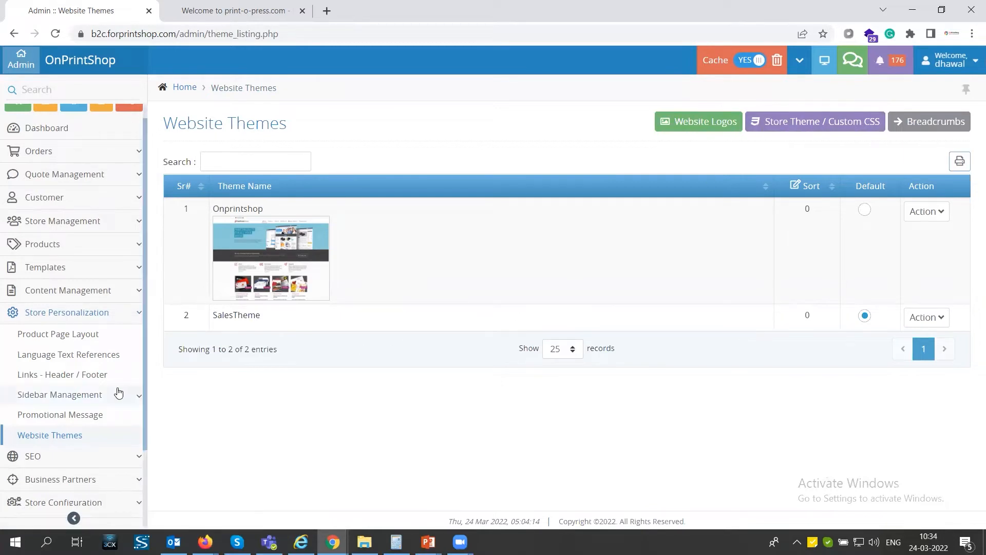
Switch to the storefront homepage and look over its category sidebar and product boxes.
left_click(227, 14)
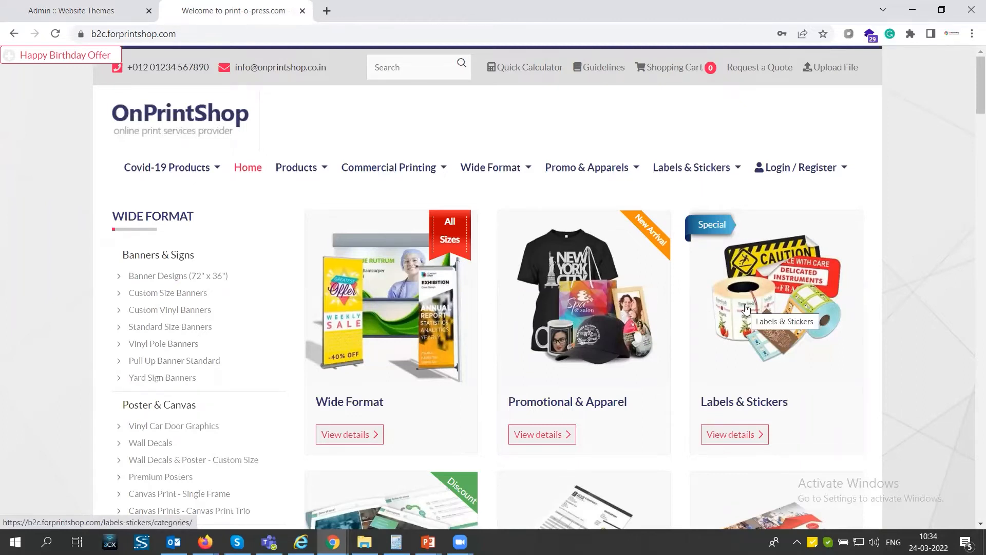
scroll(729, 310, "down", 6)
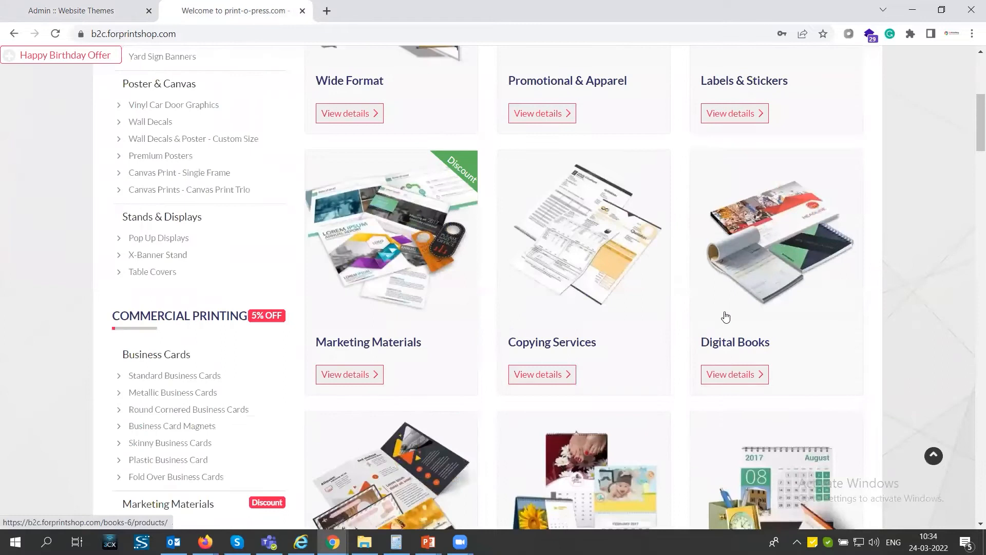
scroll(724, 321, "down", 2)
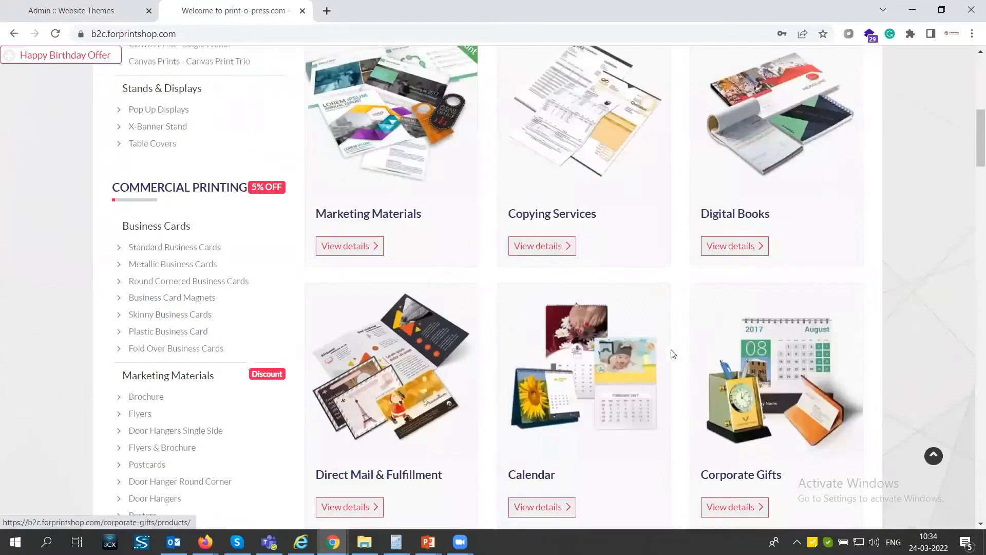
Return to the admin site and open the Theme Settings in the store configuration's Site Settings.
left_click(96, 11)
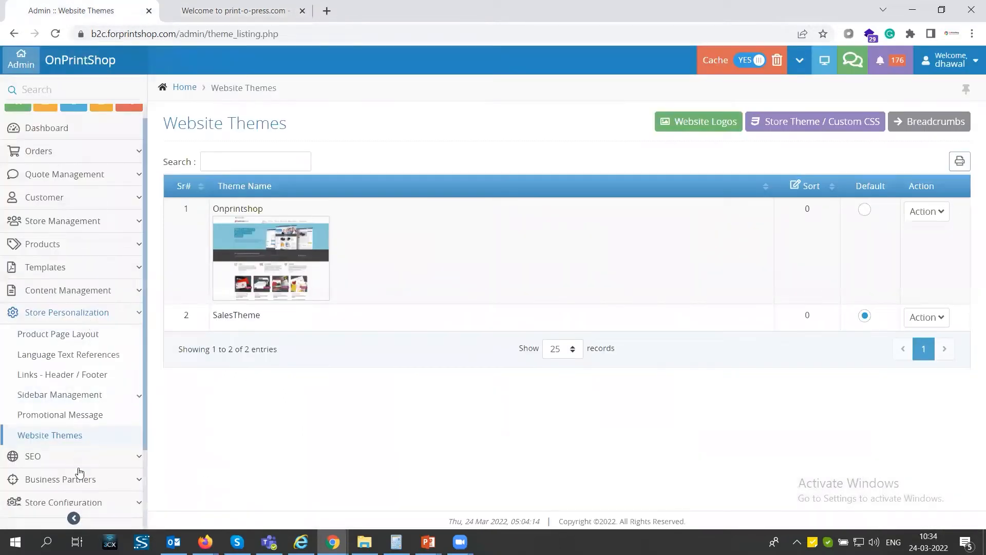
scroll(97, 436, "down", 2)
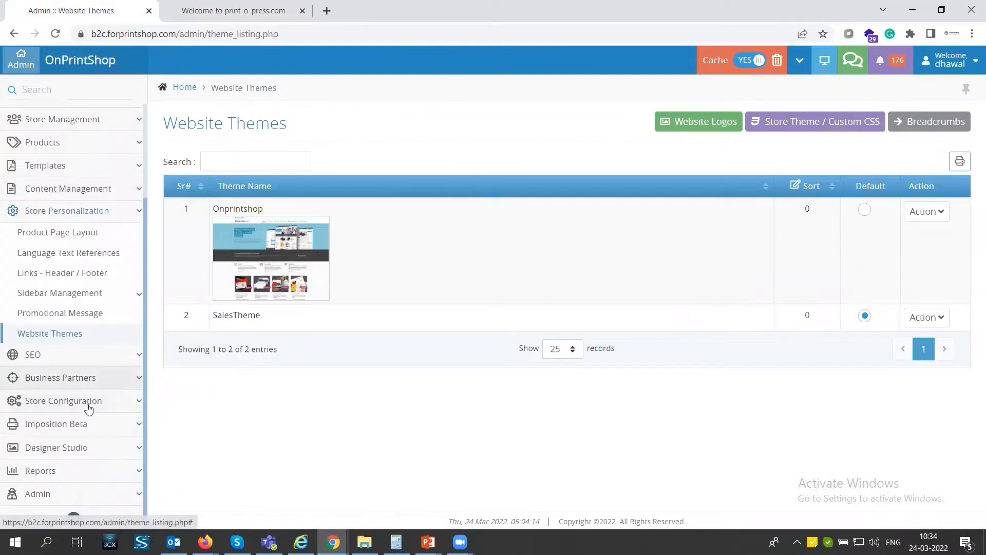
left_click(88, 409)
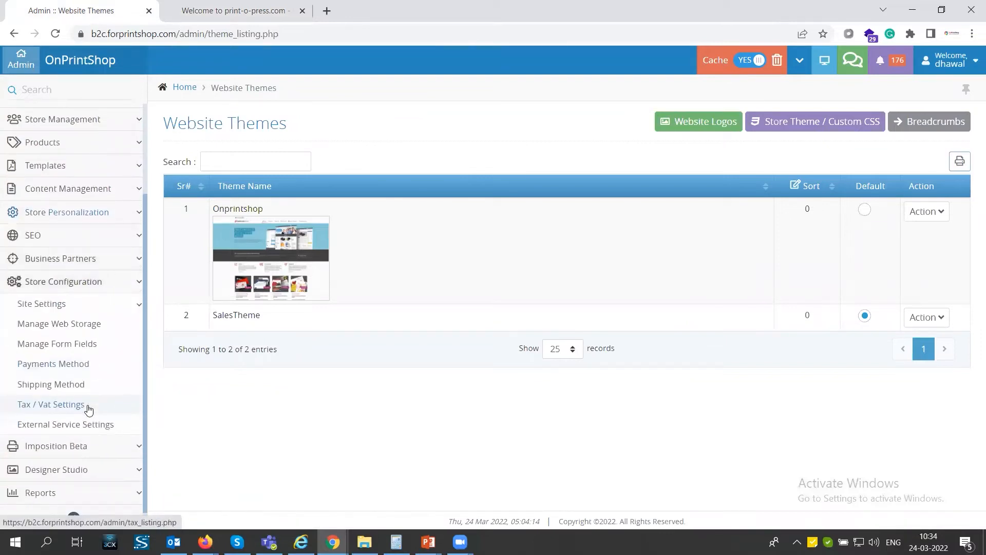
left_click(70, 311)
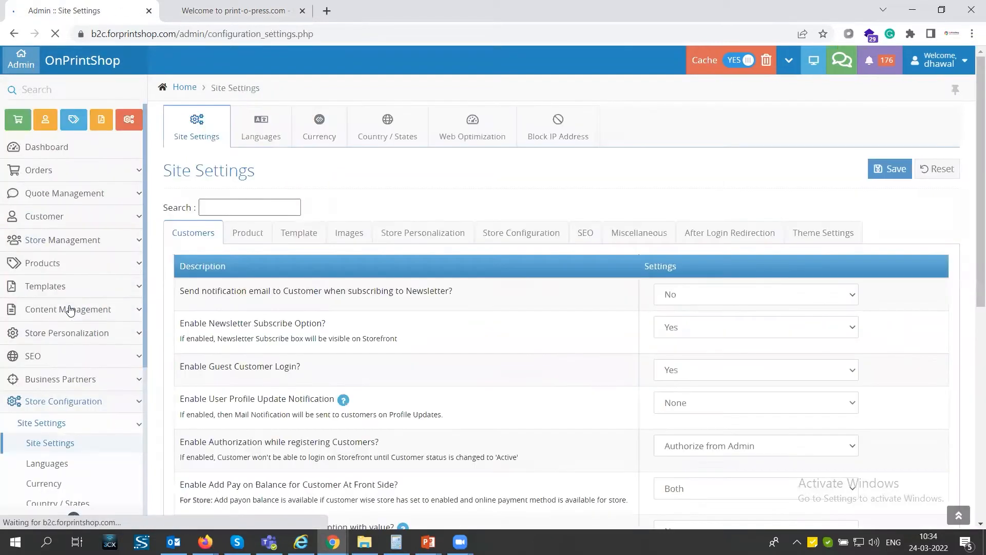
left_click(820, 235)
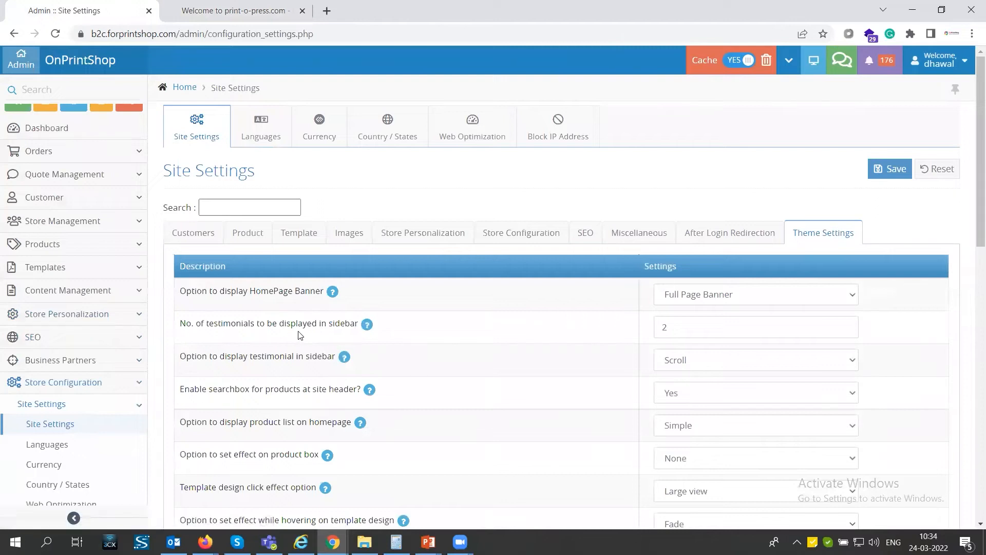
Look through the available theme settings and the choices for displaying the HomePage Banner.
scroll(300, 336, "down", 9)
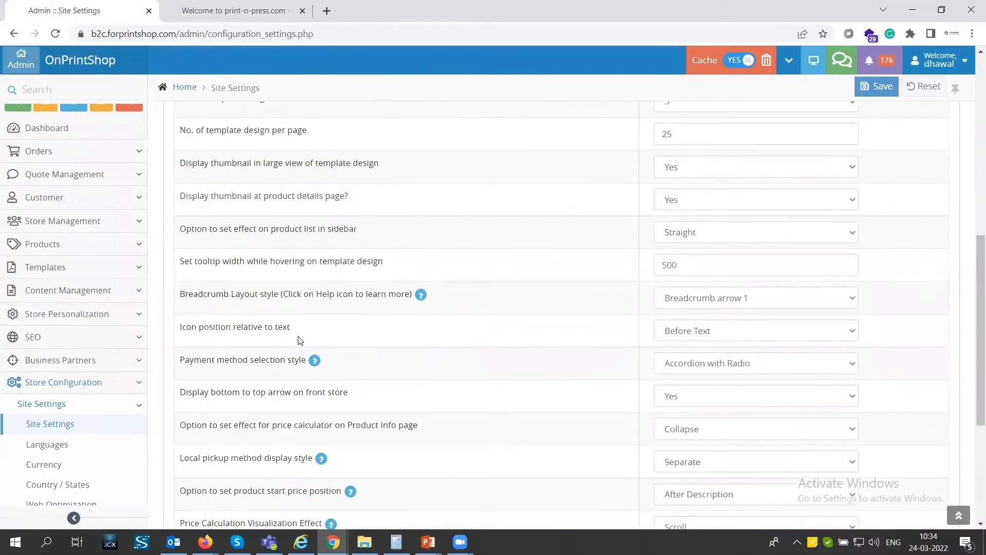
scroll(301, 341, "down", 1)
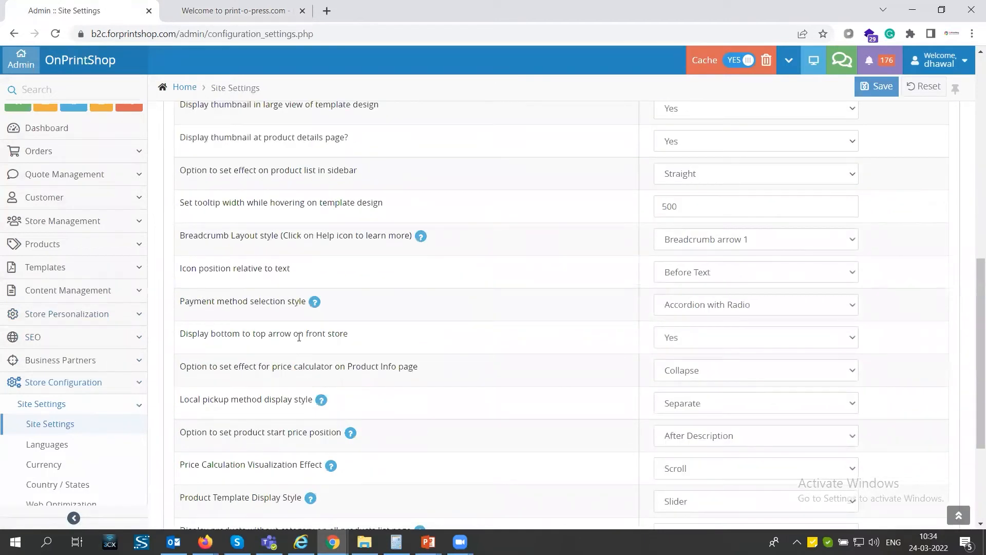
scroll(299, 336, "up", 7)
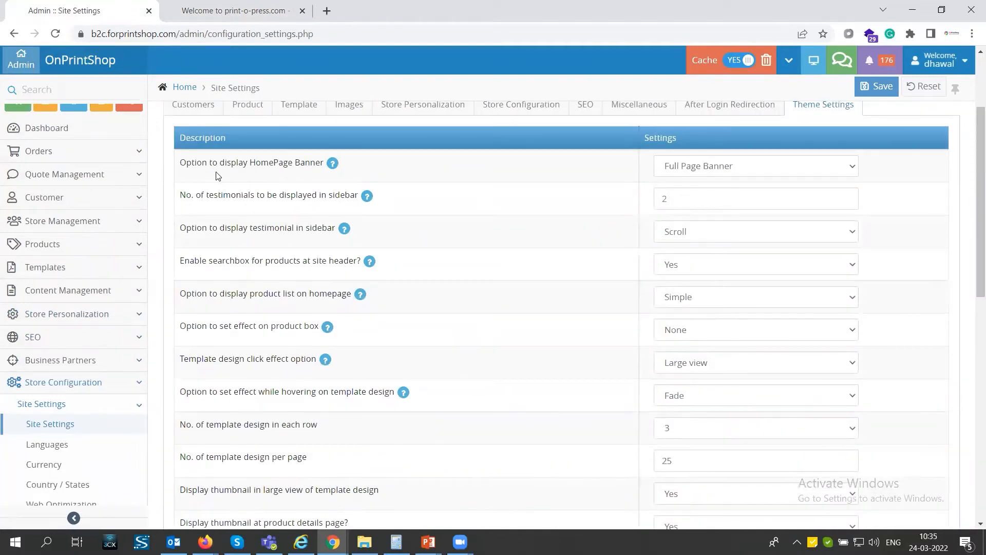
left_click(699, 169)
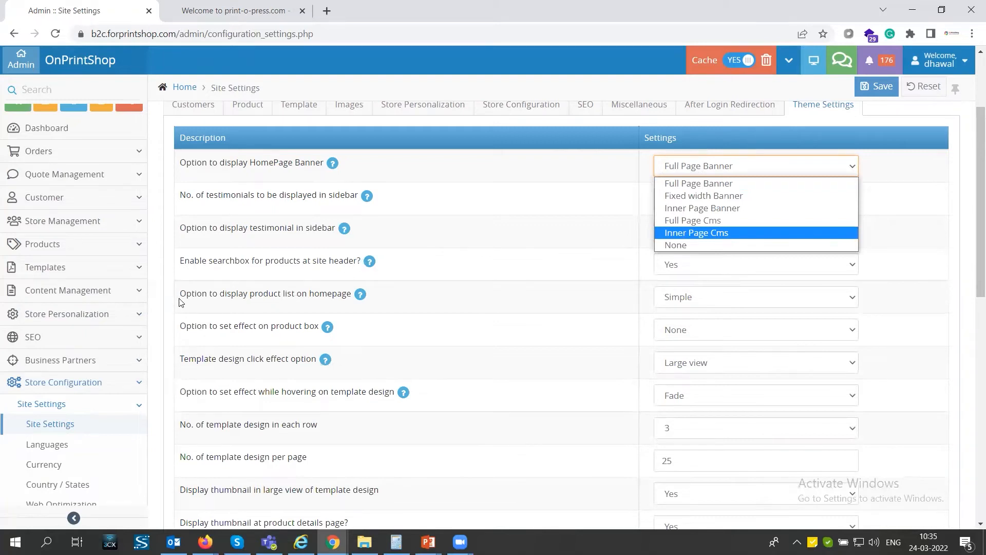
Examine the theme settings for the homepage product list and the product box effect.
left_click_drag(183, 294, 329, 291)
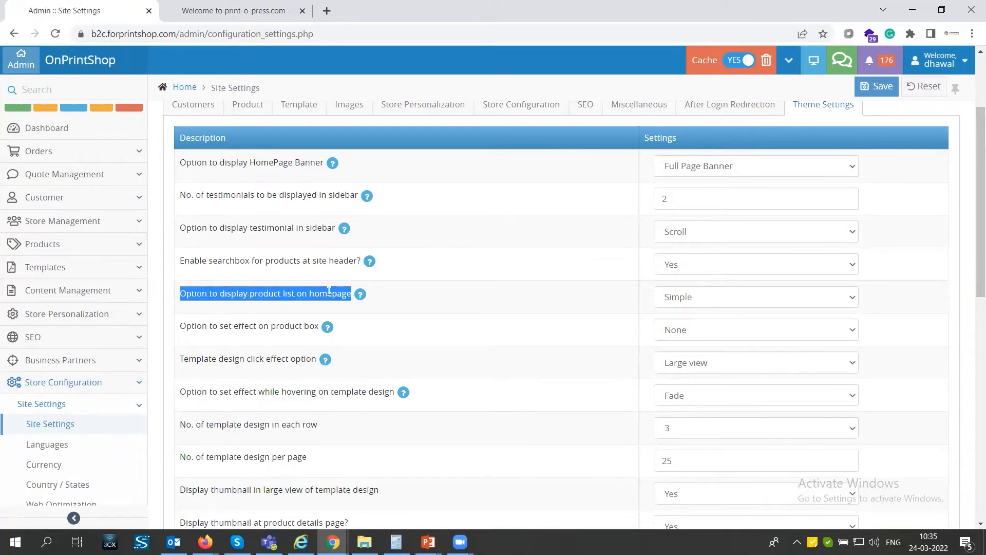
left_click_drag(183, 326, 316, 325)
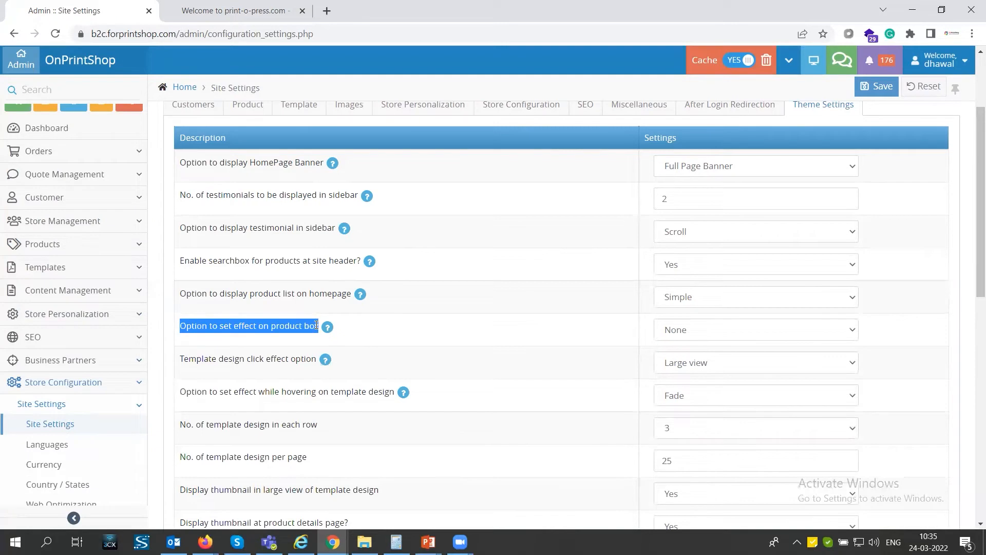
scroll(308, 313, "down", 10)
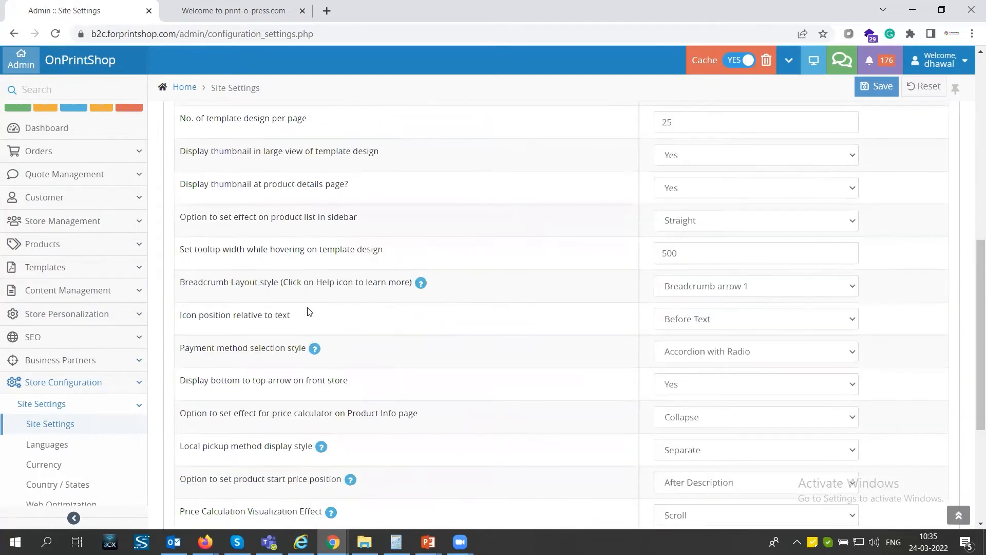
scroll(307, 307, "up", 10)
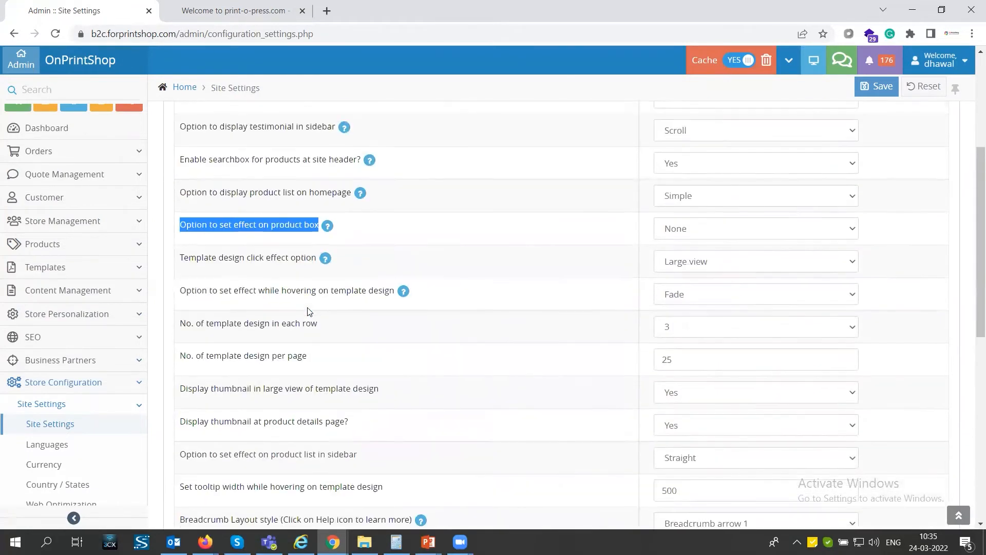
left_click_drag(183, 406, 286, 402)
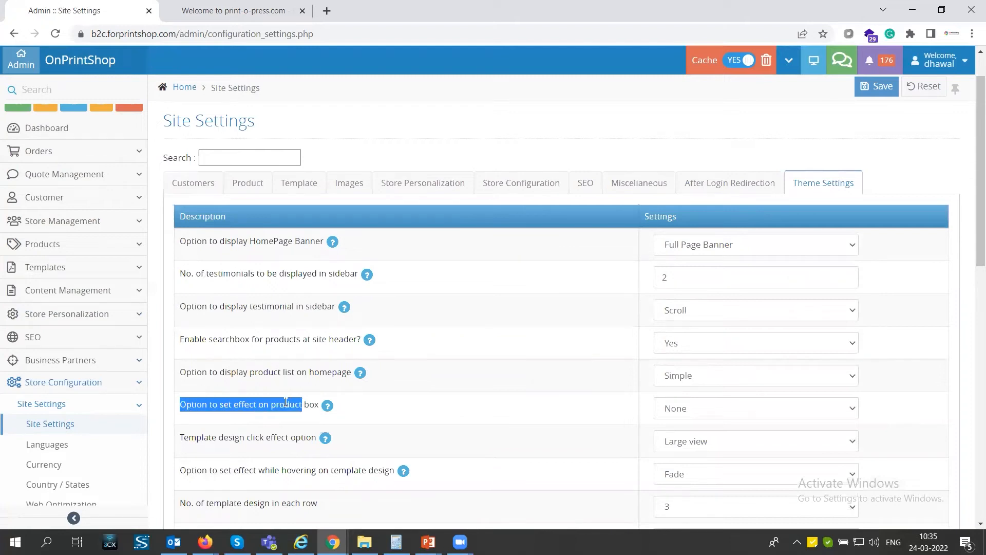
Check the product boxes on the storefront homepage and return to the admin Site Settings.
left_click(242, 14)
scroll(360, 221, "up", 8)
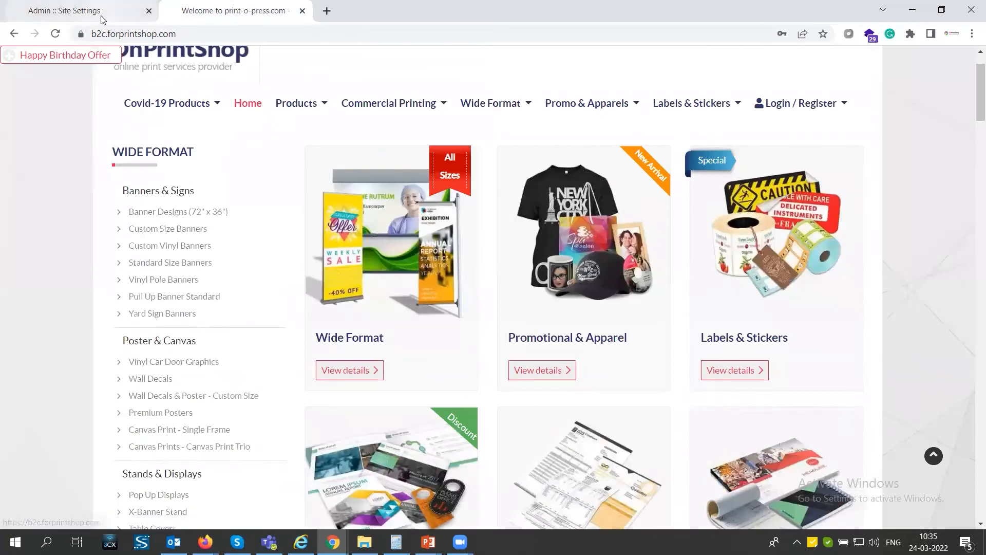
left_click(64, 11)
Read the help text explaining the Hover zoom and None options for the product box effect.
mouse_move(329, 408)
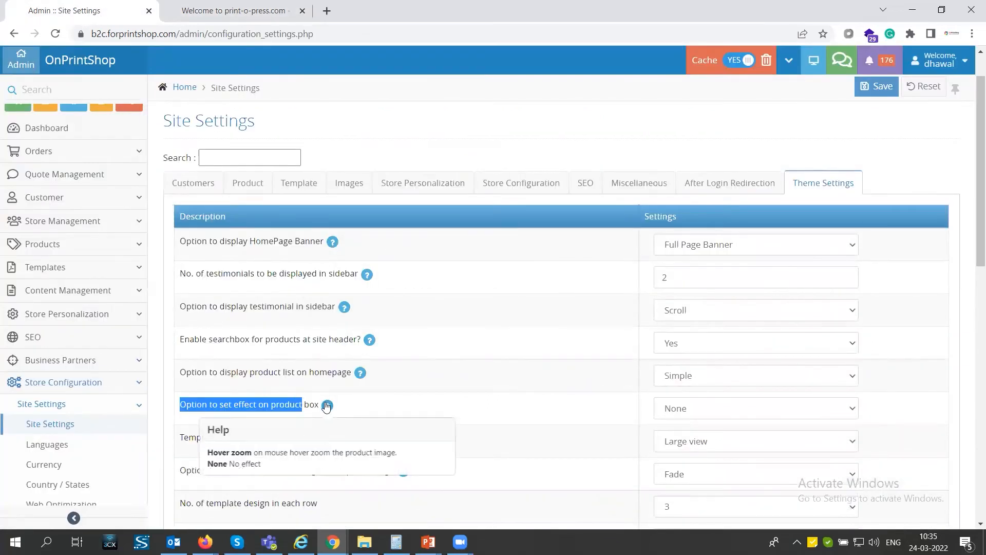
left_click_drag(252, 453, 398, 454)
left_click_drag(240, 463, 260, 462)
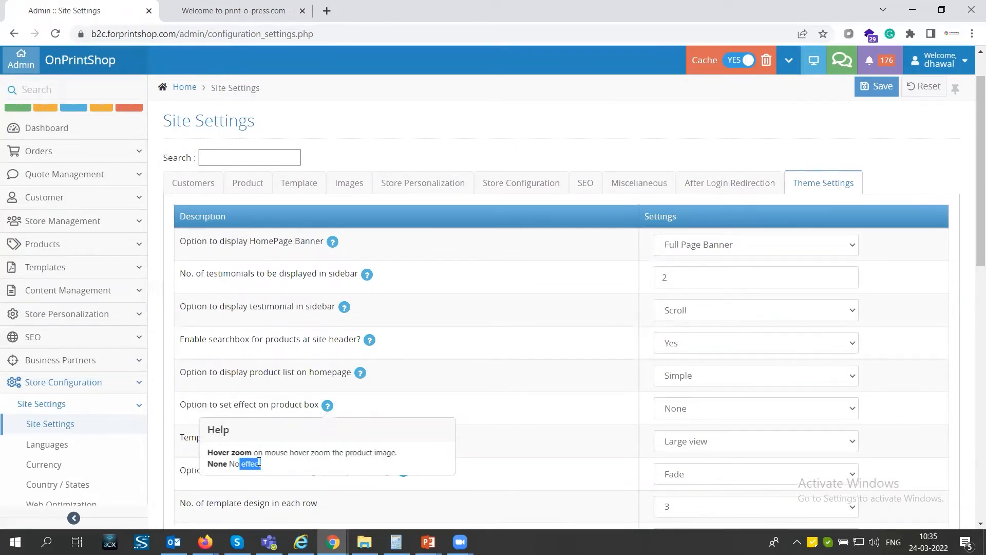
Set the product box effect to Hover zoom and save the site settings.
left_click(470, 403)
triple_click(198, 407)
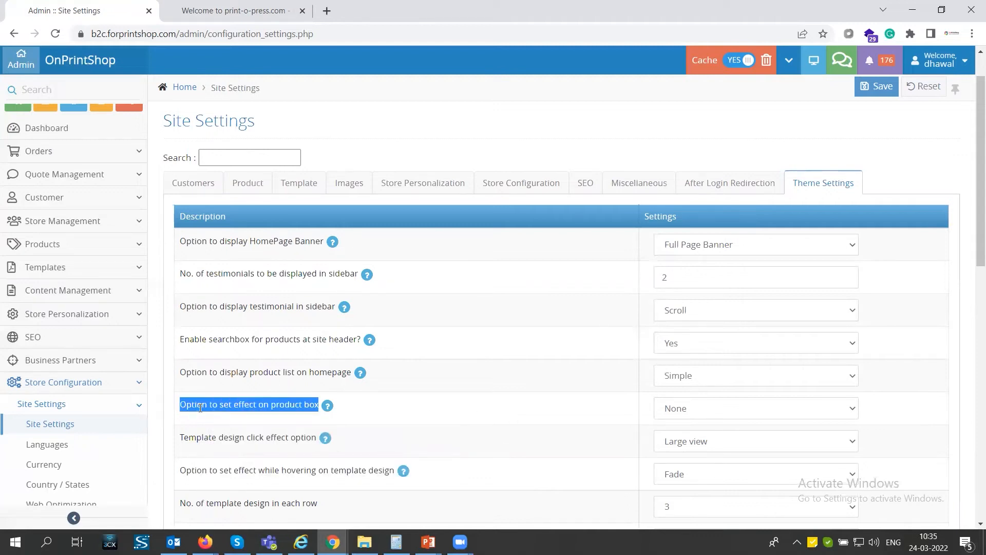
left_click(666, 417)
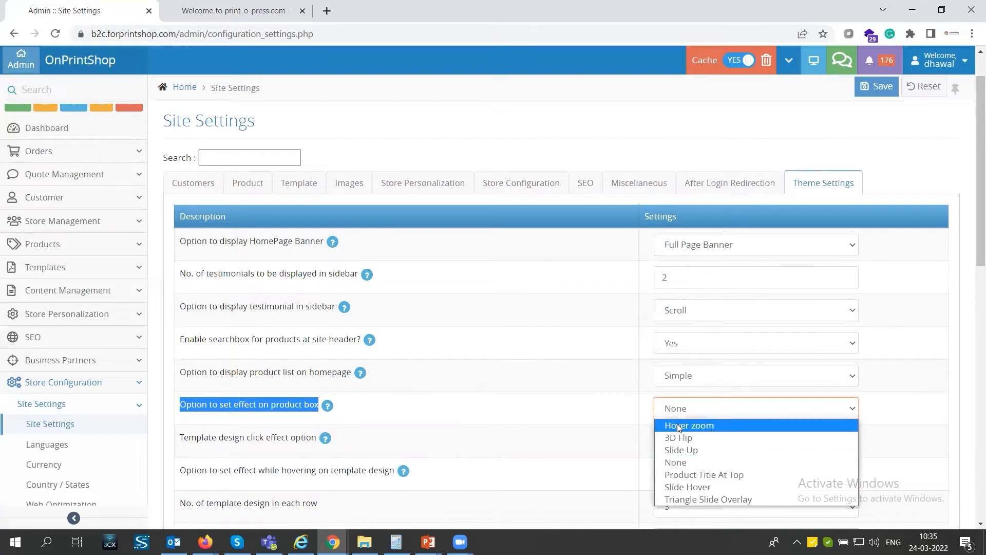
left_click(677, 424)
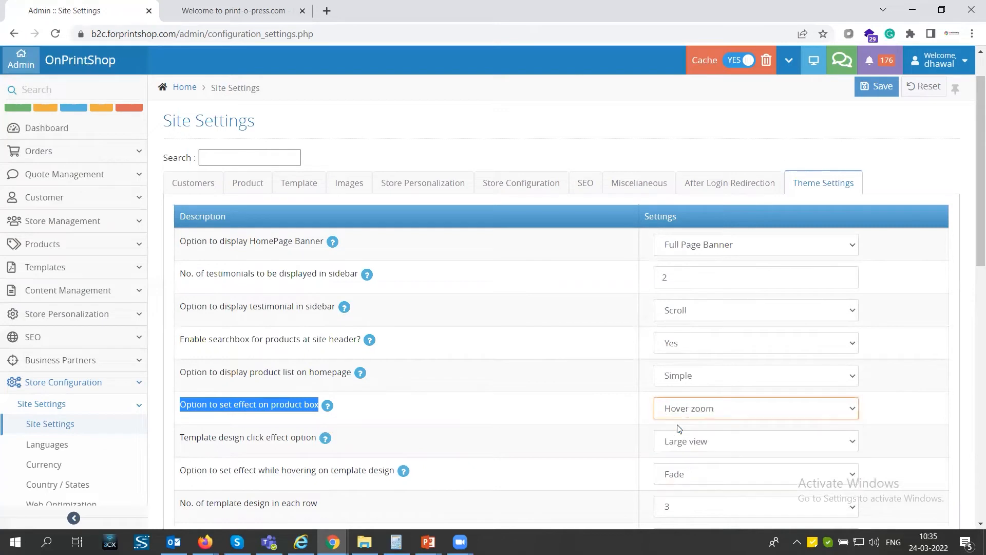
left_click(876, 88)
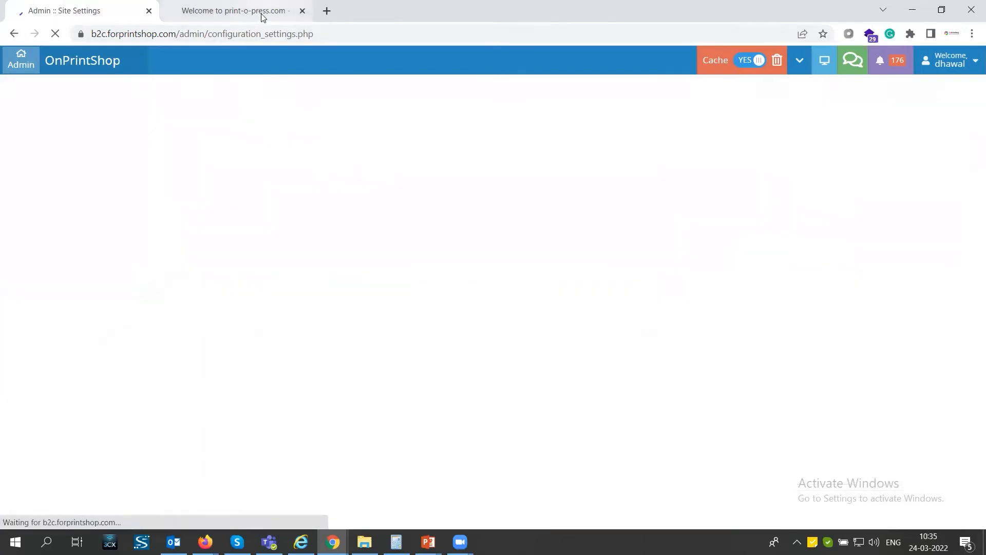
Reload the storefront homepage and check the hover zoom effect on the product boxes.
left_click(255, 13)
left_click(247, 29)
key("Return")
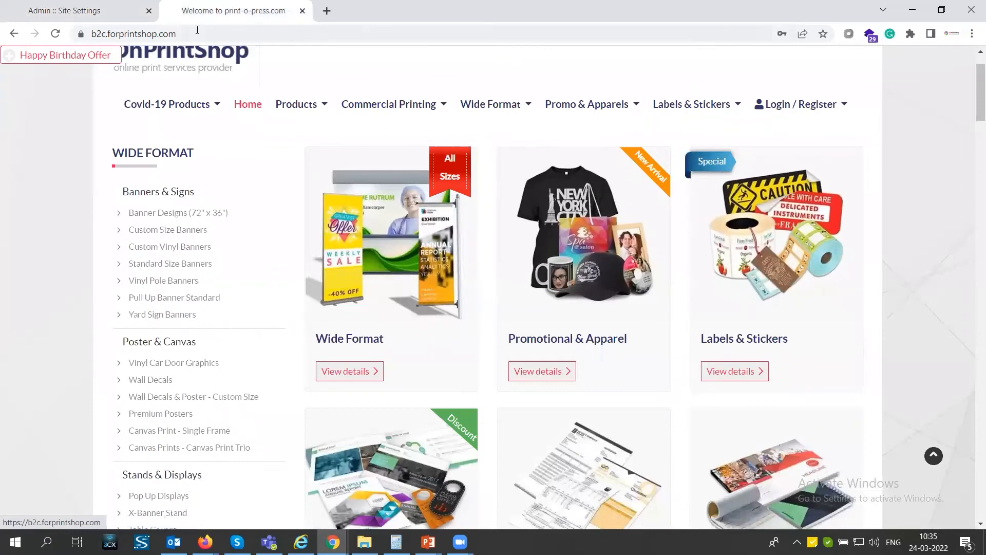
Return to the admin Site Settings, set the product box effect to 3D Flip and save.
left_click(117, 13)
left_click(694, 458)
left_click(687, 379)
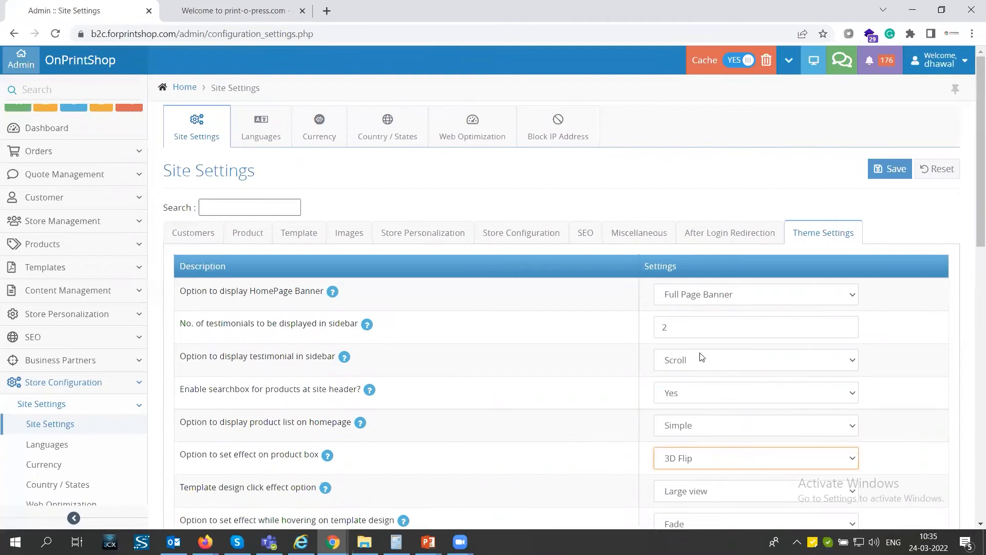
left_click(882, 171)
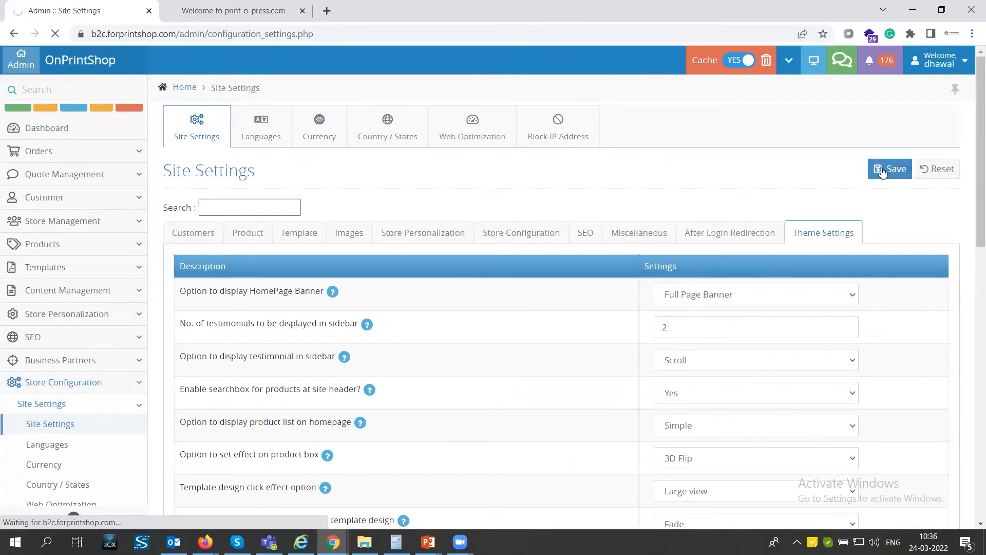
Reload the storefront homepage and check the 3D flip effect on the product boxes.
left_click(233, 13)
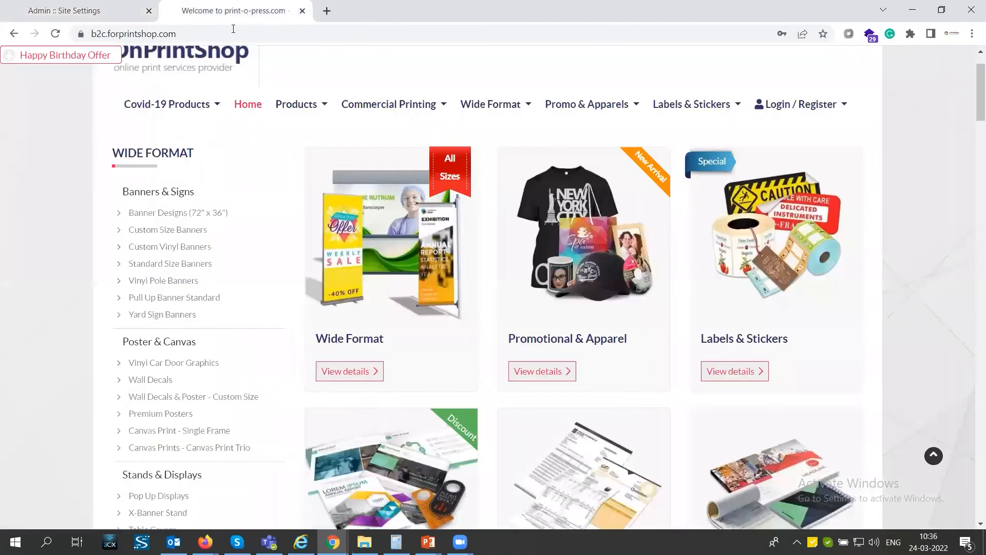
left_click(230, 34)
key("Return")
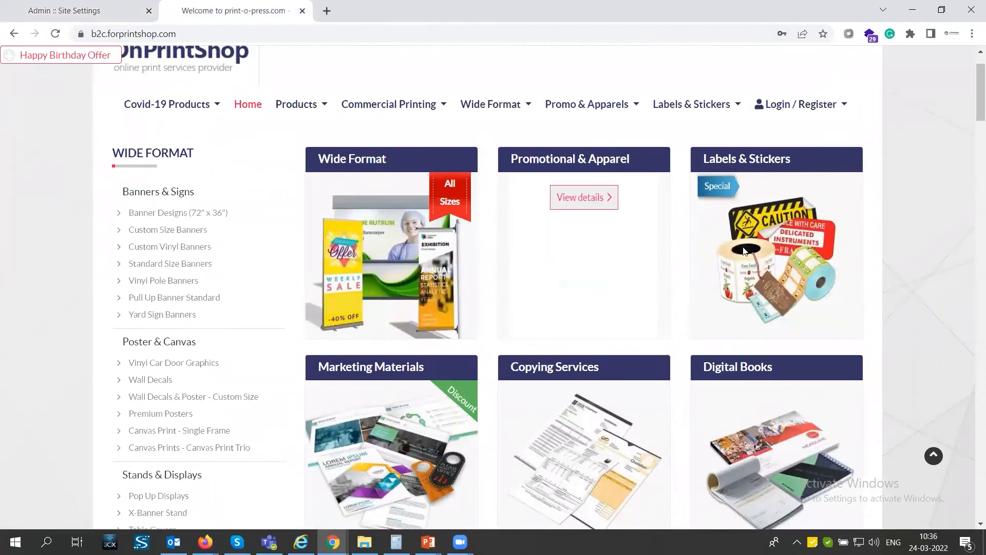
Return to the admin Site Settings, set the product box effect to None and save.
left_click(78, 14)
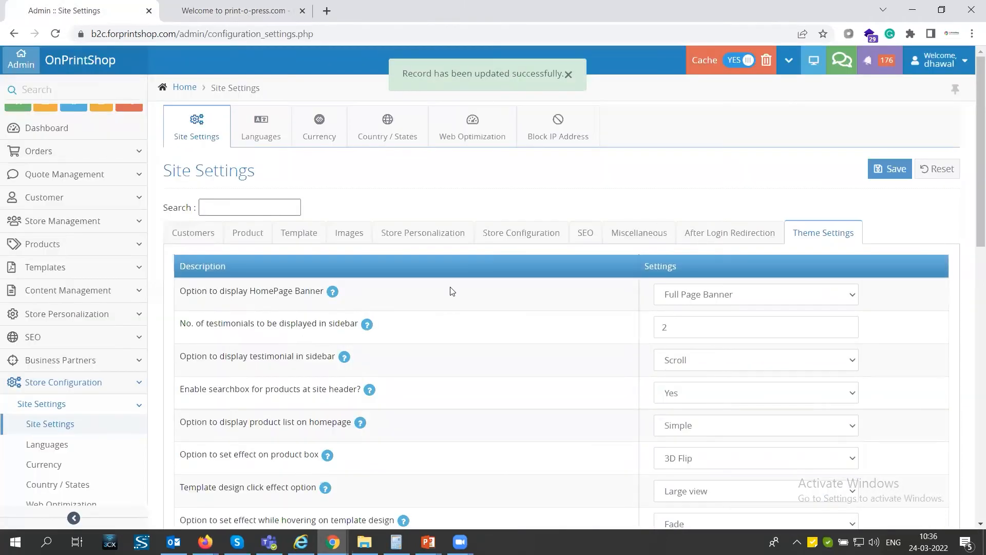
scroll(450, 288, "down", 2)
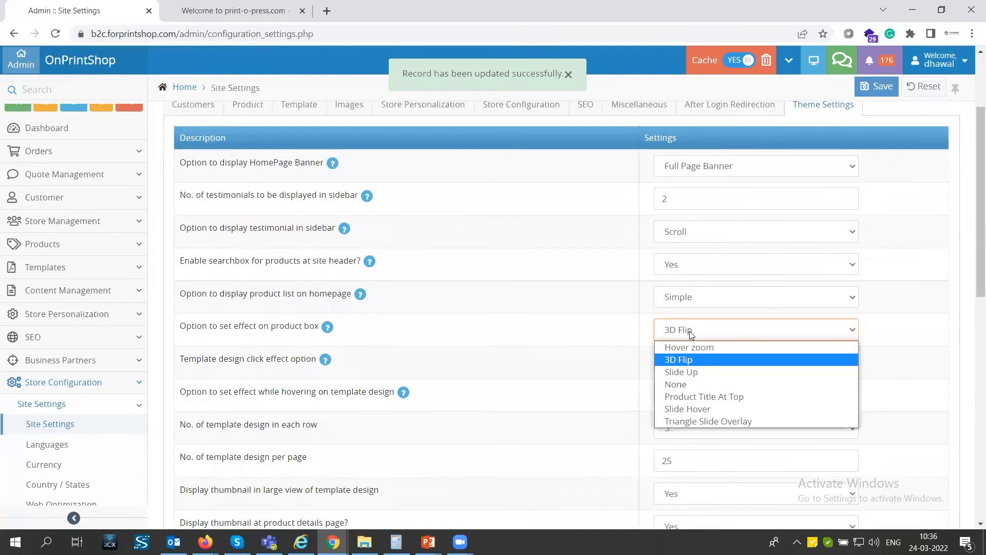
left_click(692, 383)
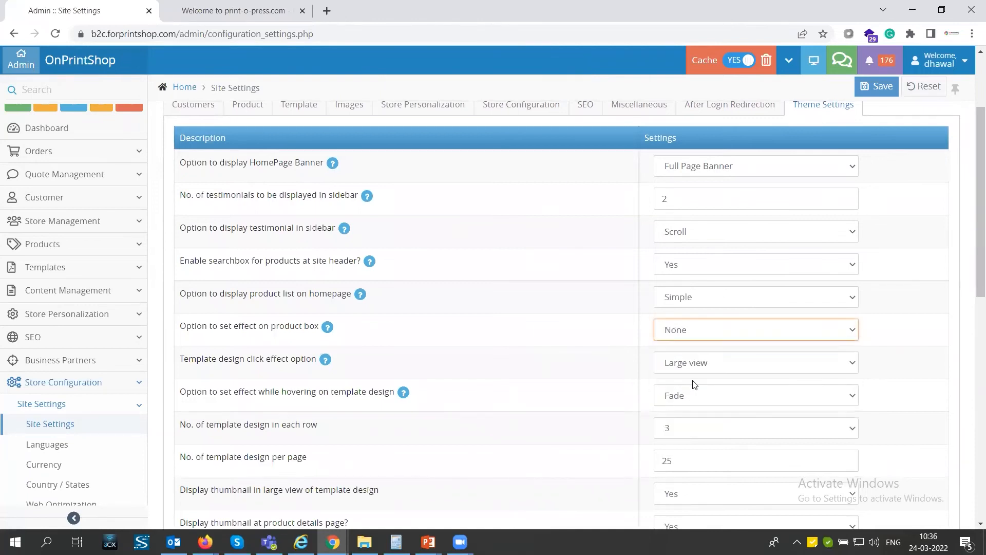
left_click(879, 92)
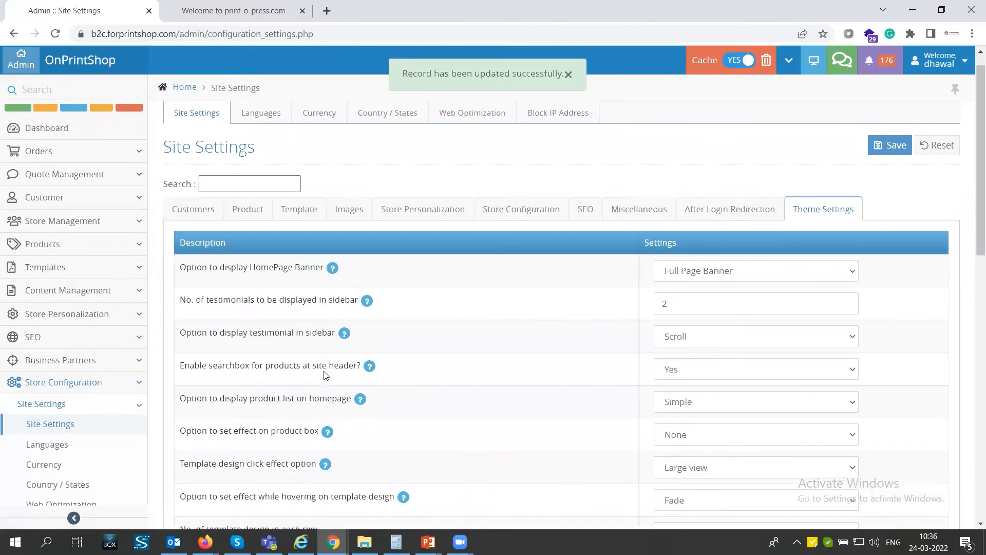
Examine the template design theme settings, including designs per page, thumbnails in large view and the tooltip width on hover.
scroll(325, 375, "down", 3)
left_click_drag(186, 395, 493, 399)
left_click(722, 399)
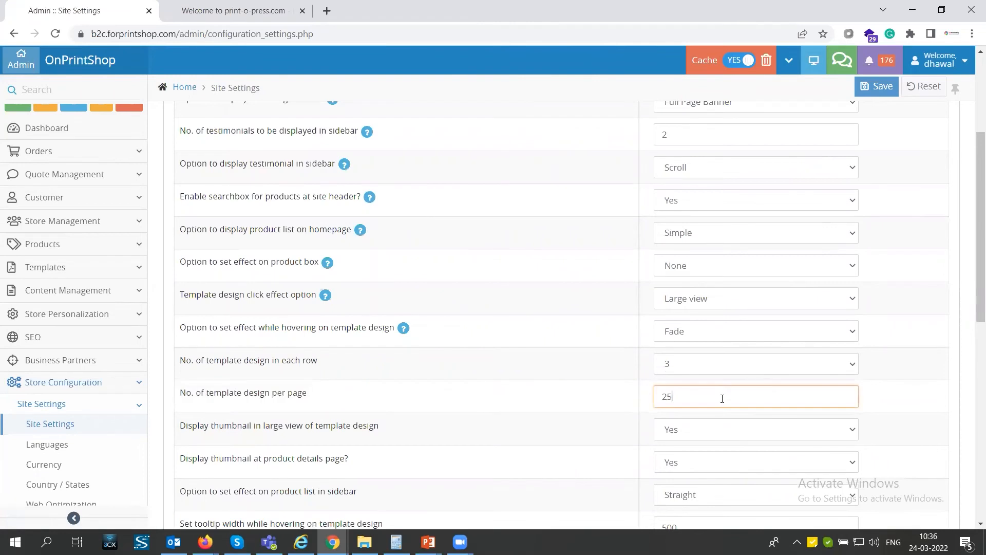
scroll(722, 398, "down", 1)
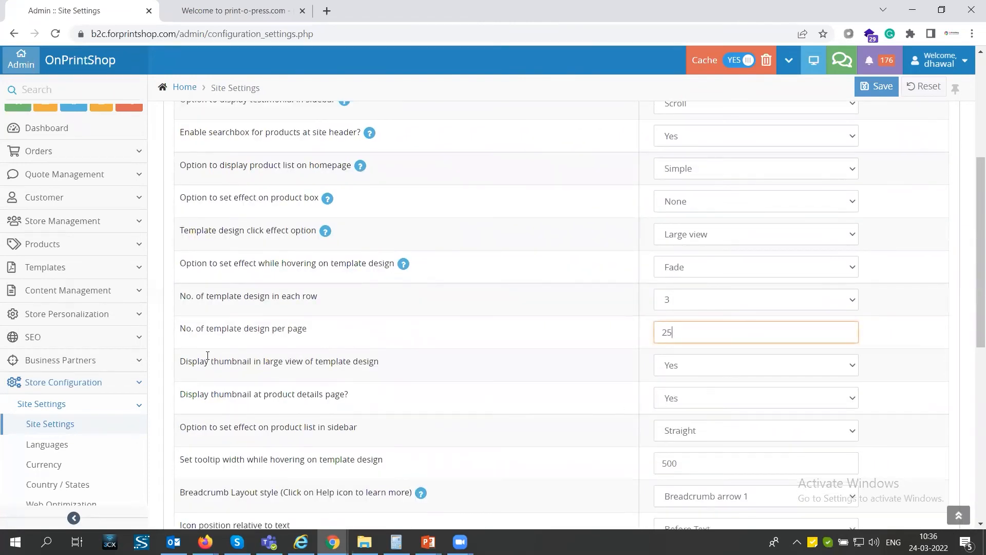
left_click_drag(180, 361, 364, 368)
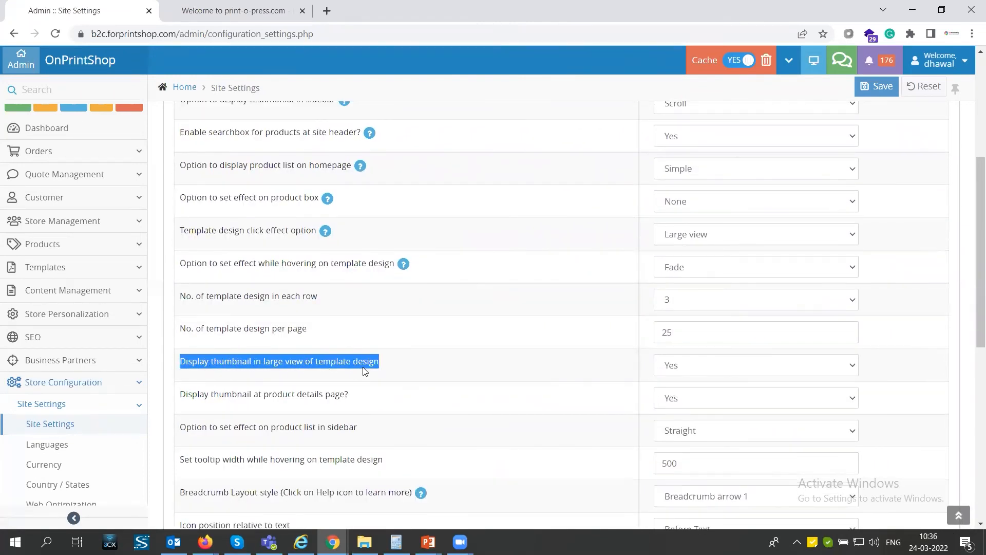
scroll(346, 377, "down", 2)
left_click_drag(193, 334, 360, 341)
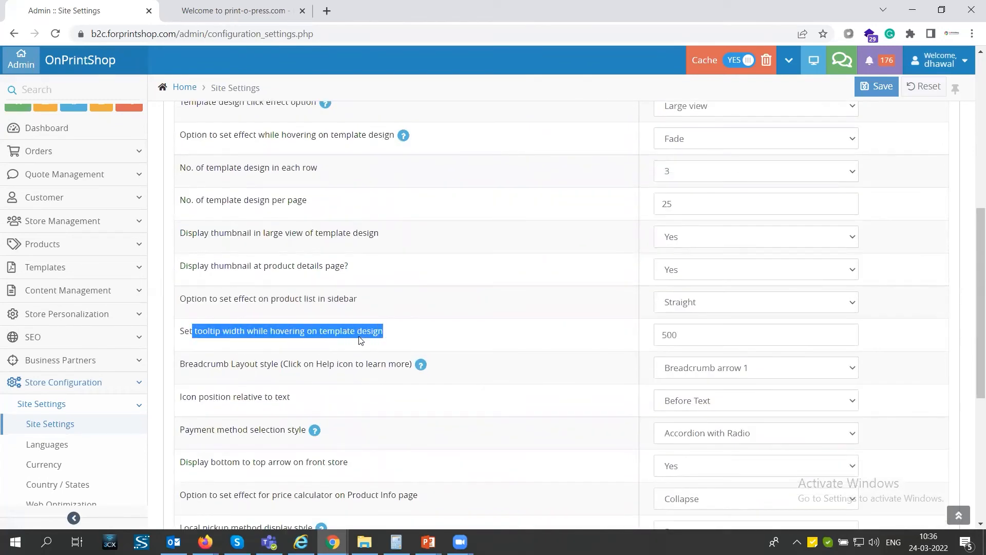
scroll(252, 363, "down", 1)
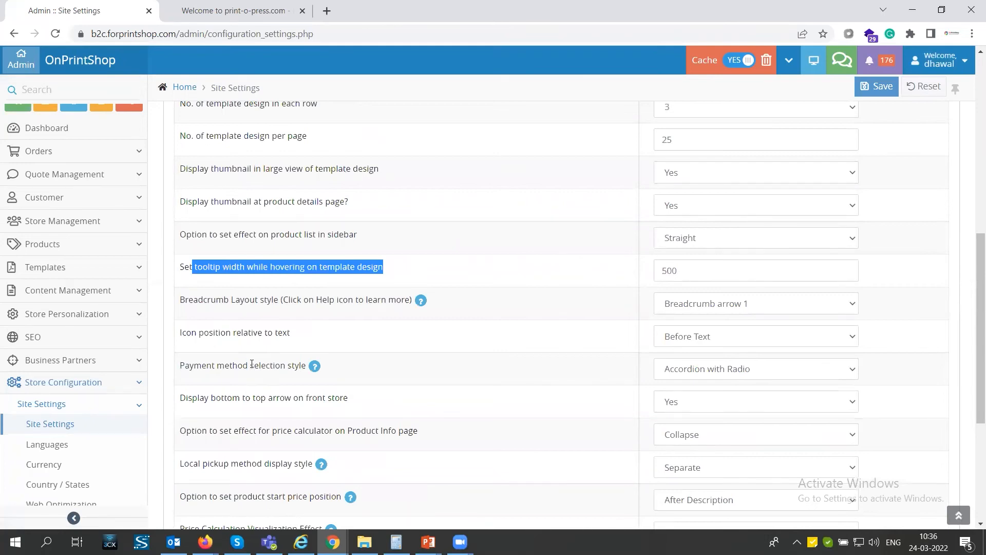
Examine the theme settings for the Product Info page price calculator effect, the local pickup display style and the remaining options.
left_click_drag(181, 432, 378, 438)
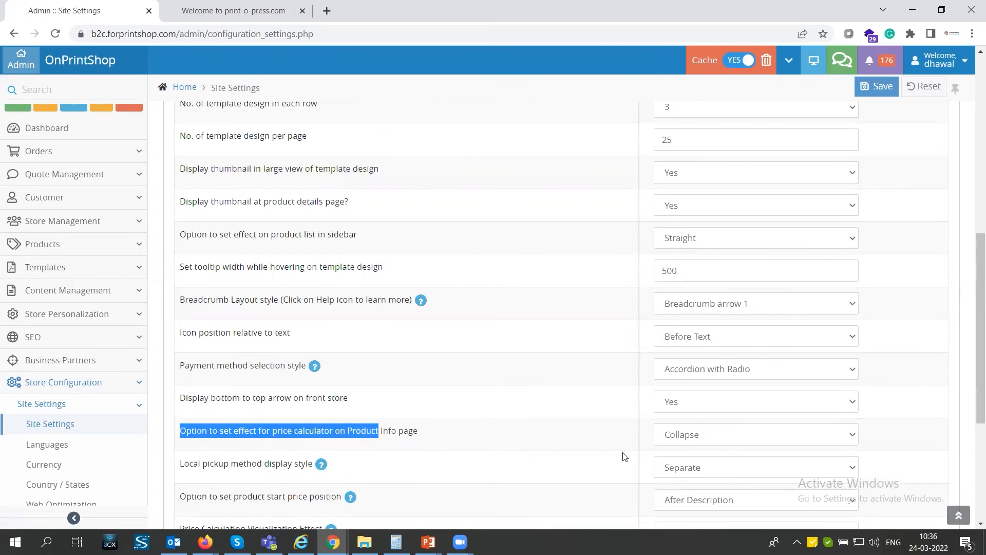
left_click(681, 441)
left_click(681, 440)
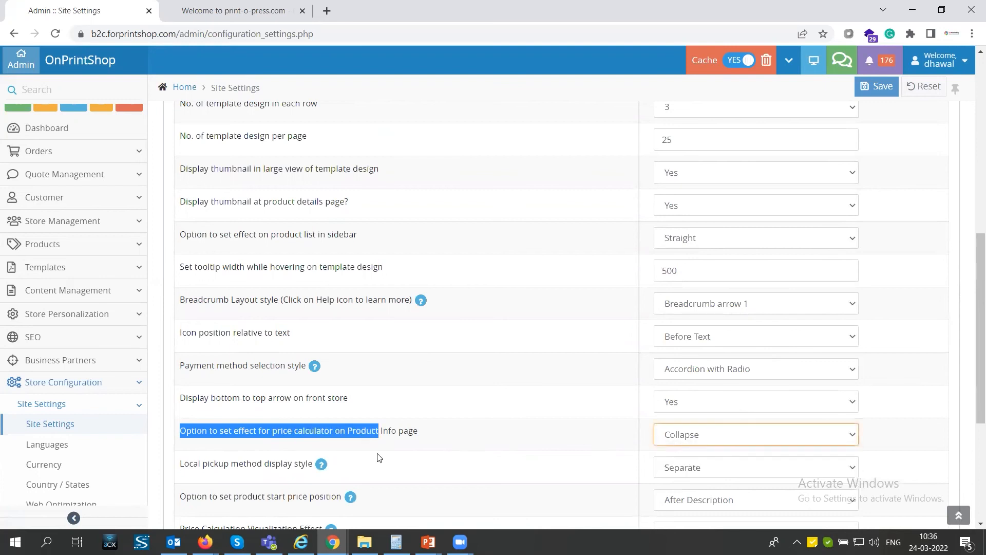
left_click_drag(180, 464, 306, 464)
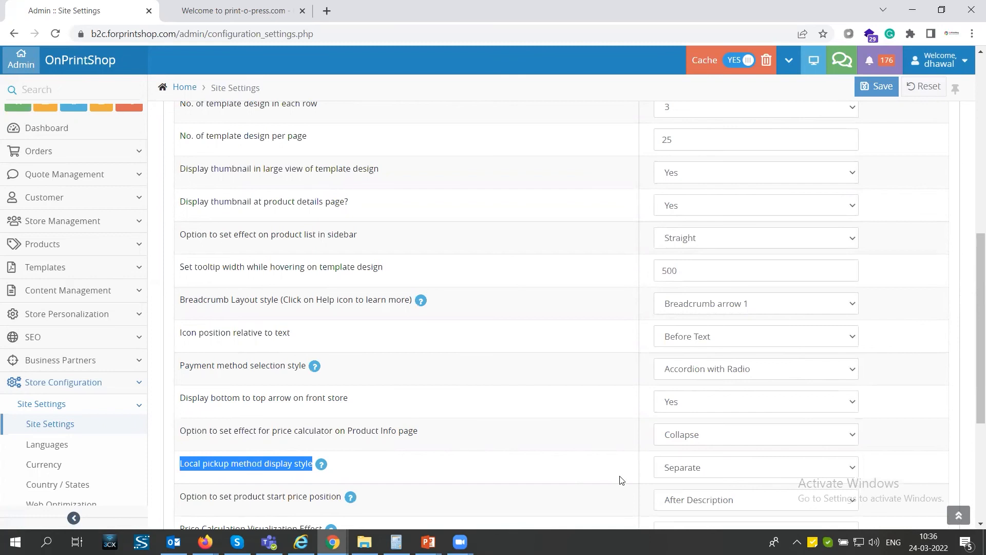
left_click(663, 474)
left_click(663, 473)
scroll(305, 410, "down", 2)
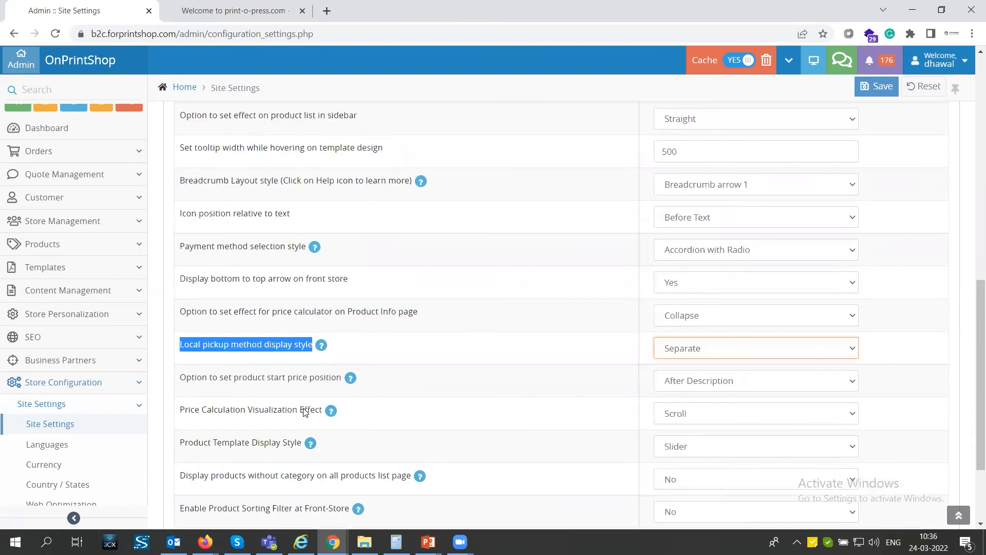
scroll(305, 411, "down", 1)
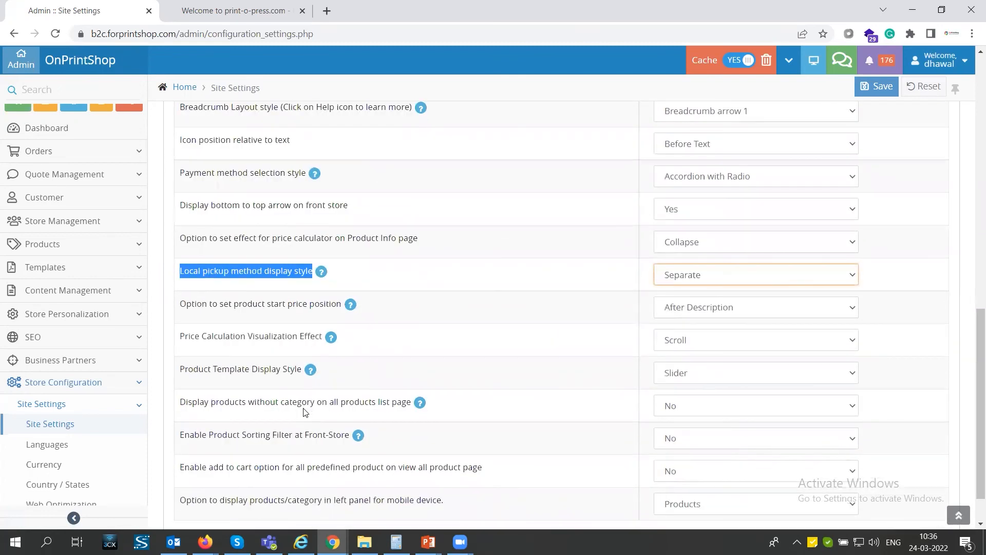
scroll(313, 390, "up", 8)
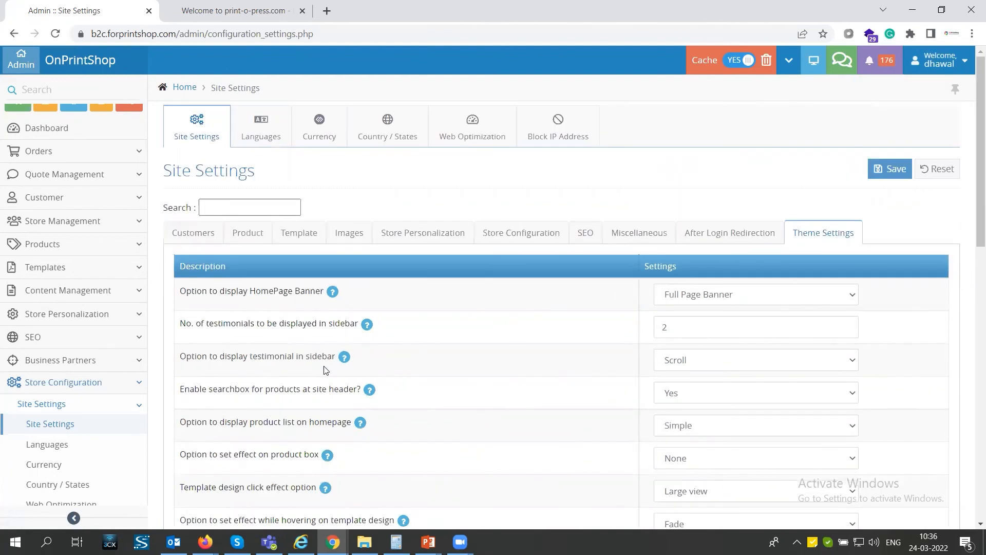